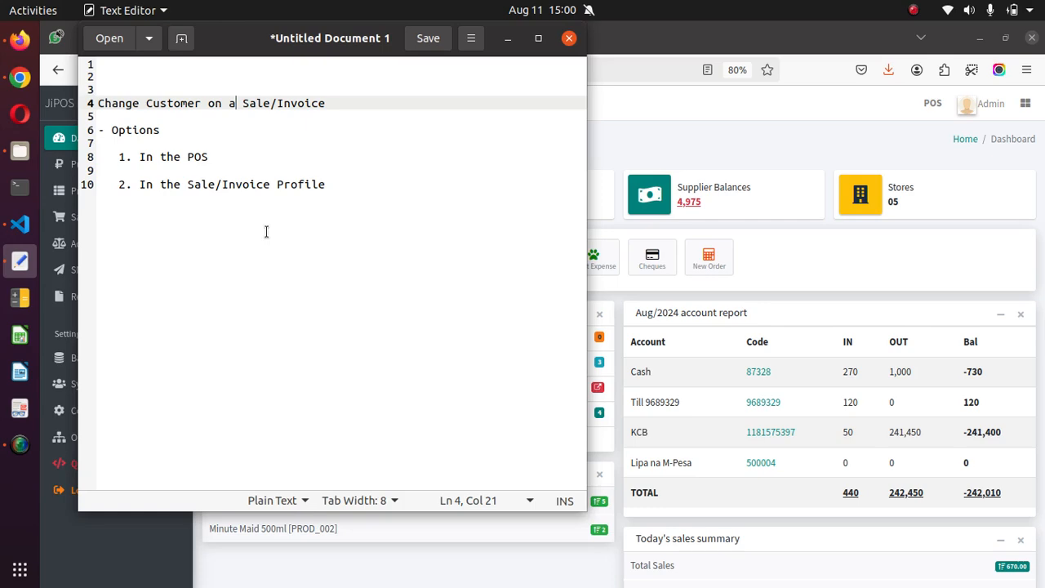
Step: Switch to Firefox, start a new order from Selling Store with one Soda 500ml and show its customer details fields
click(879, 260)
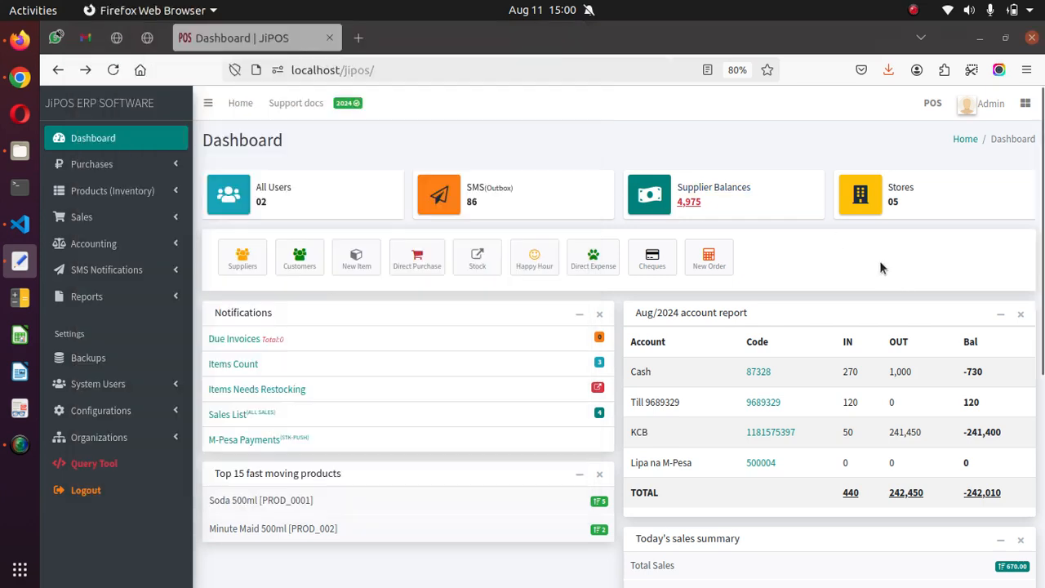
click(709, 258)
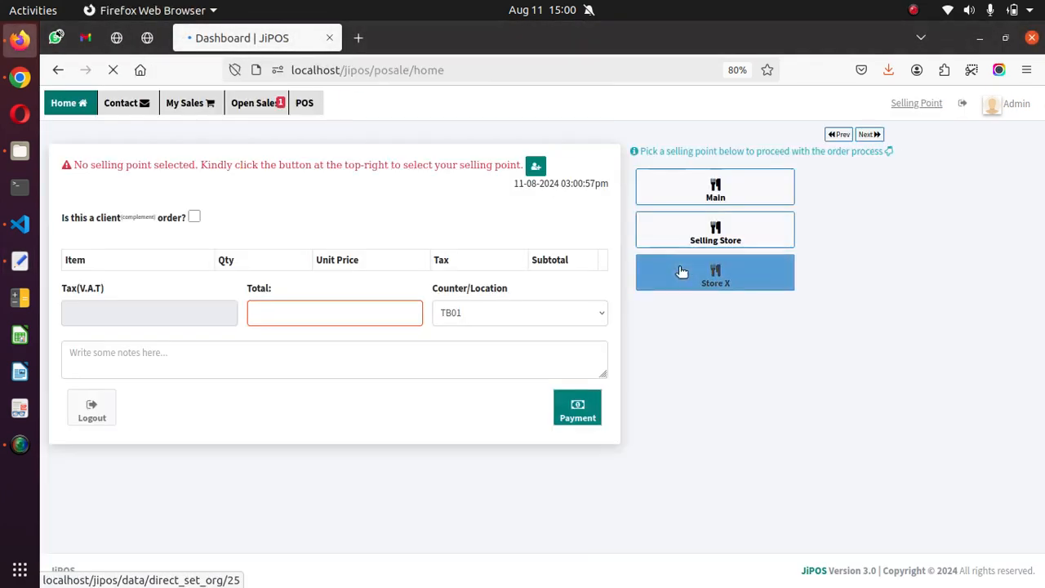
click(726, 232)
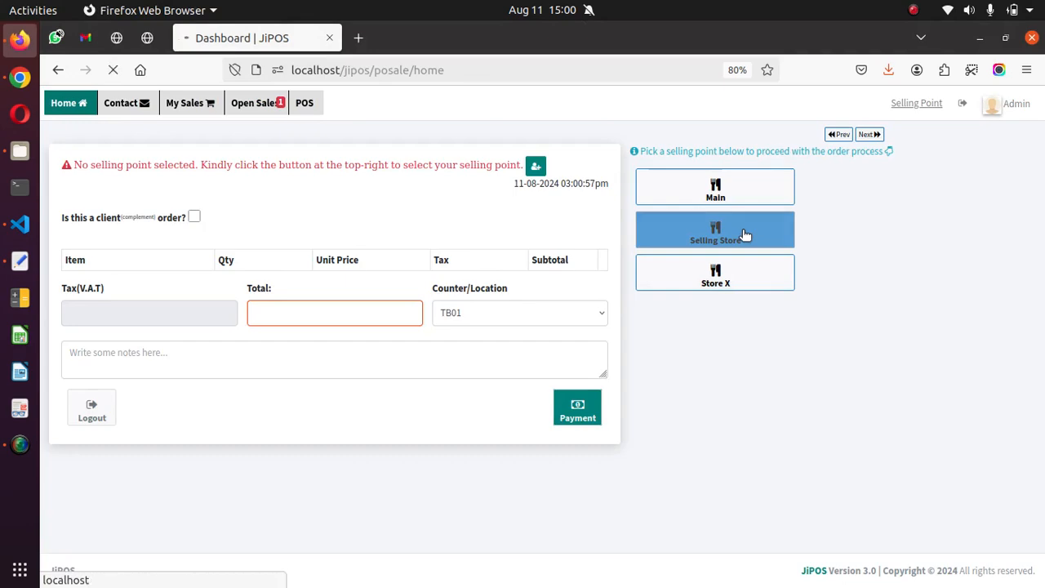
click(684, 318)
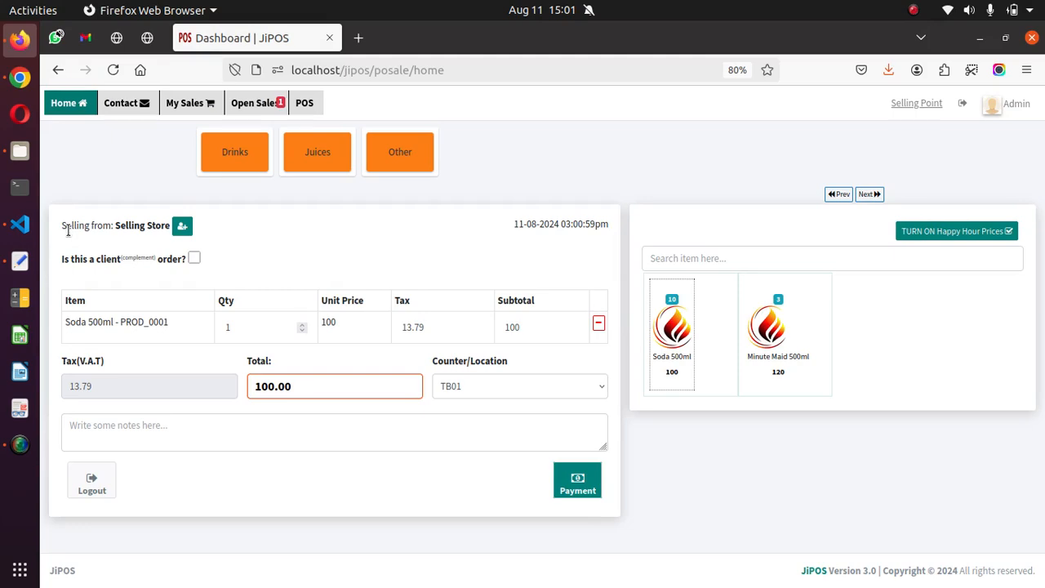
drag(66, 226, 195, 214)
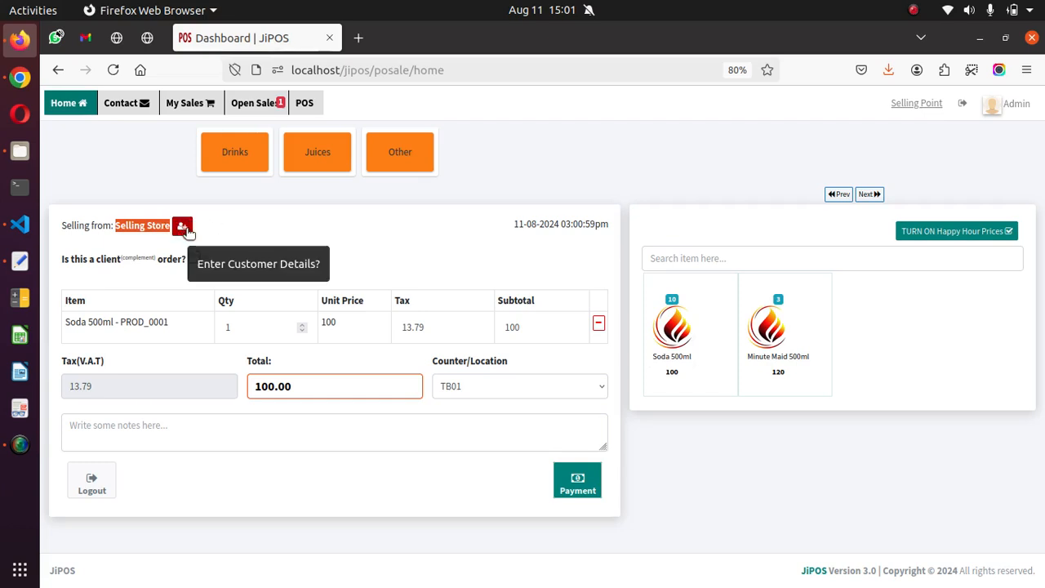
click(183, 227)
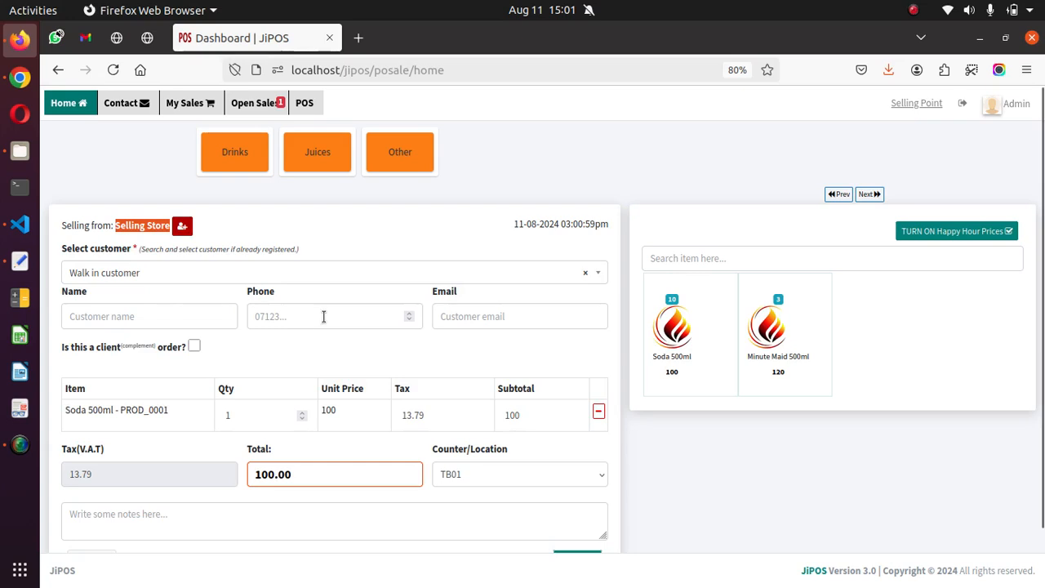
Step: Search the order's registered customers by part of a name, then clear the search and keep Walk in customer selected
click(199, 272)
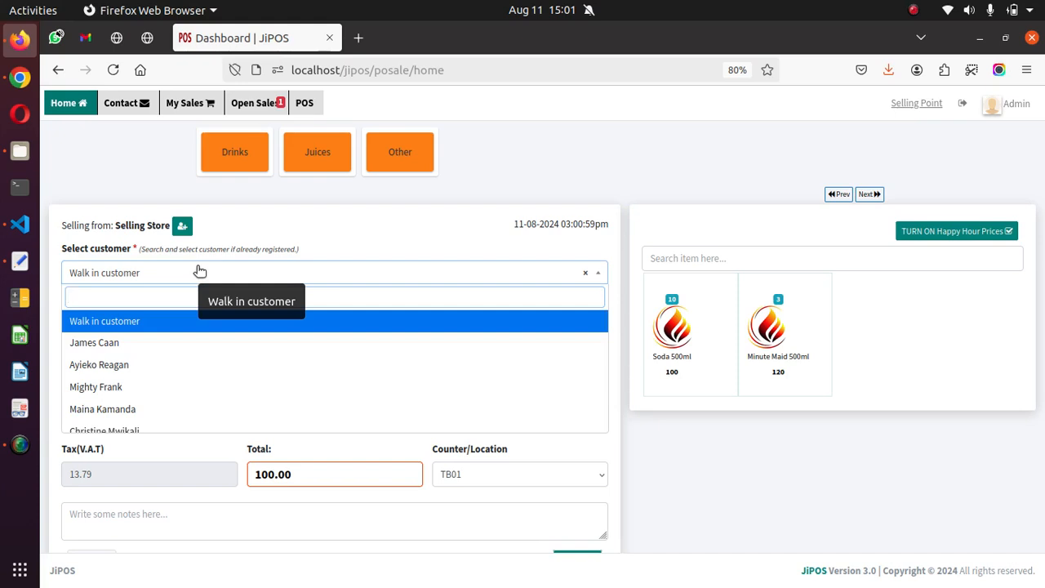
text(rea)
key(BackSpace)
key(BackSpace)
key(BackSpace)
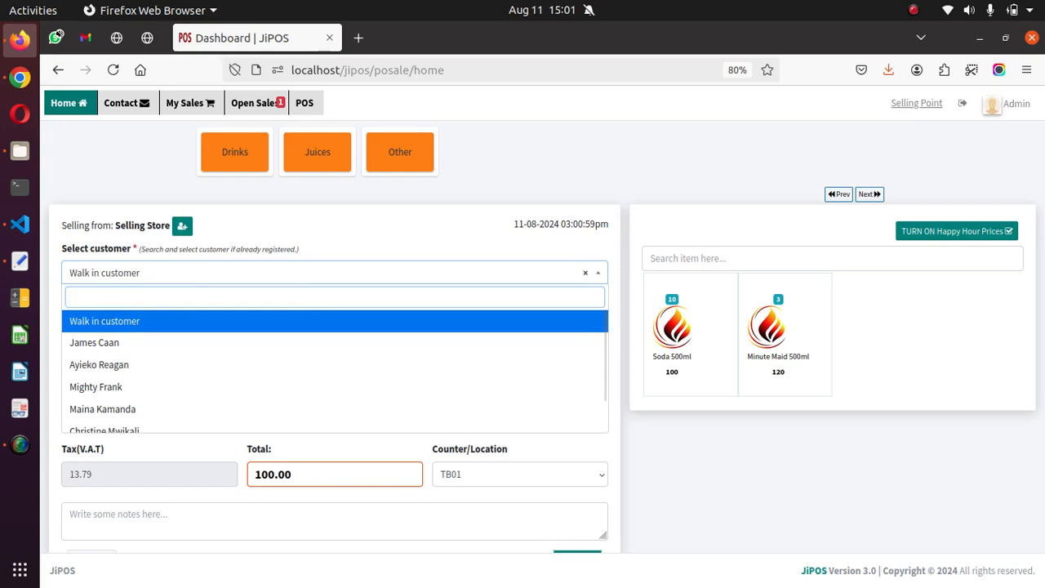
click(351, 218)
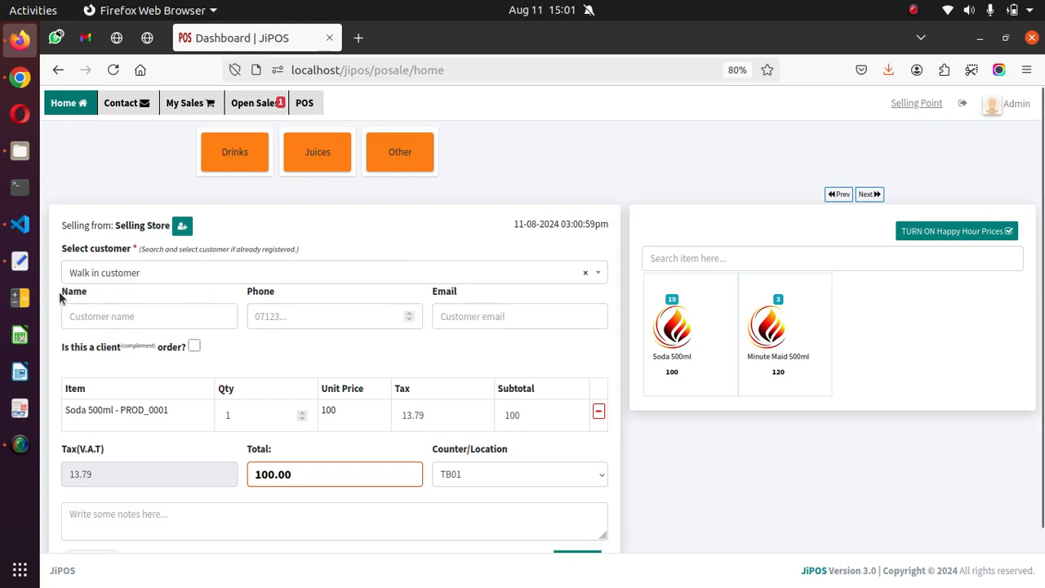
Step: Fill in the walk-in customer's name, phone number and e-mail on the order
click(112, 320)
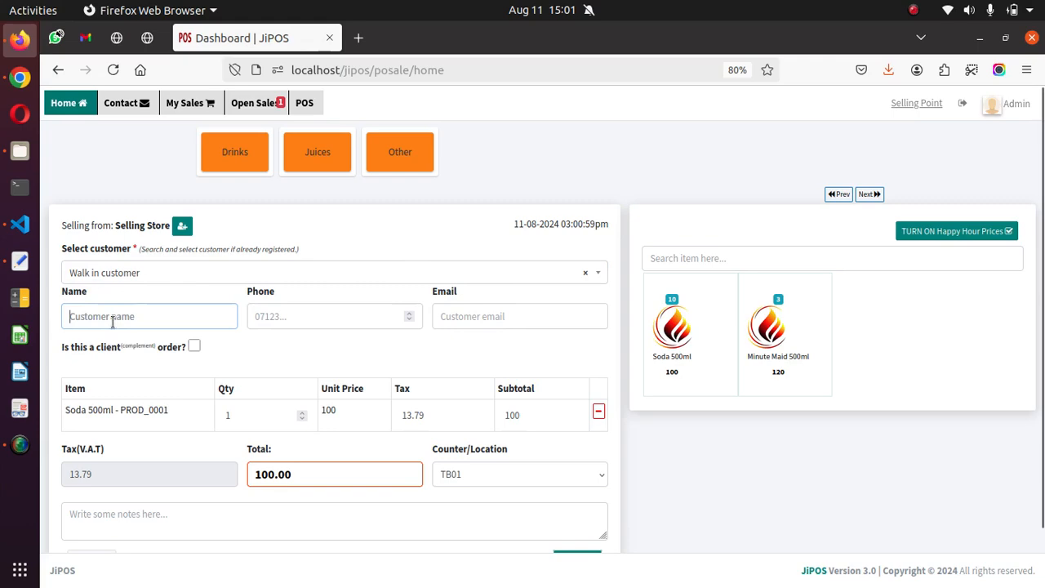
text(John Doe)
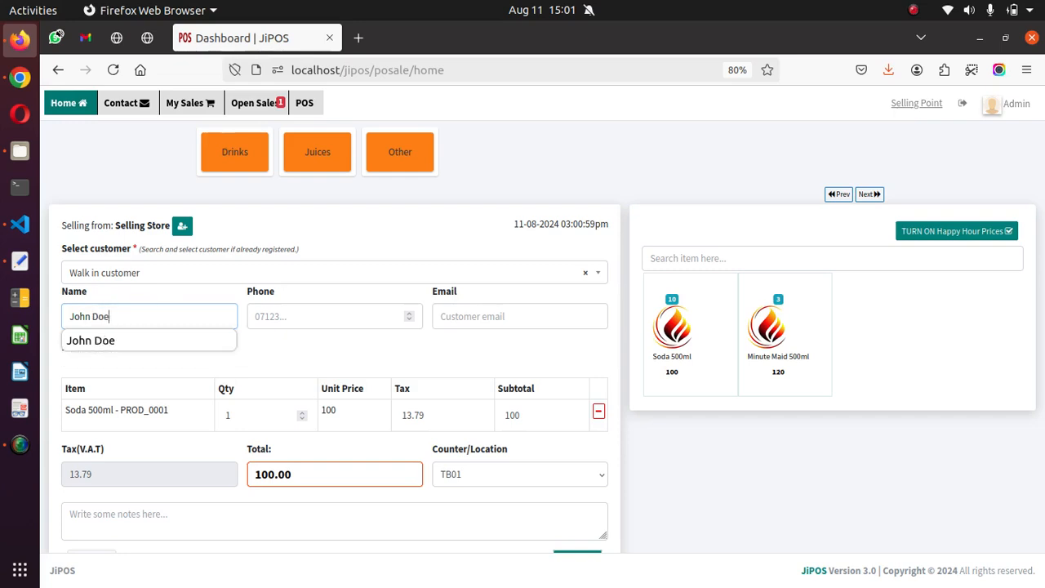
key(Tab)
text(0742552)
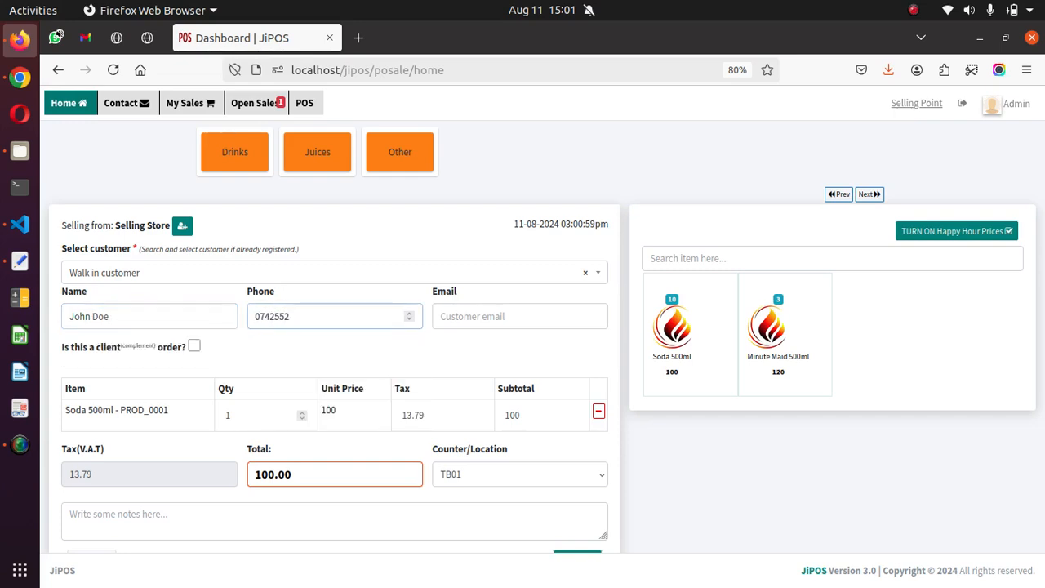
click(445, 319)
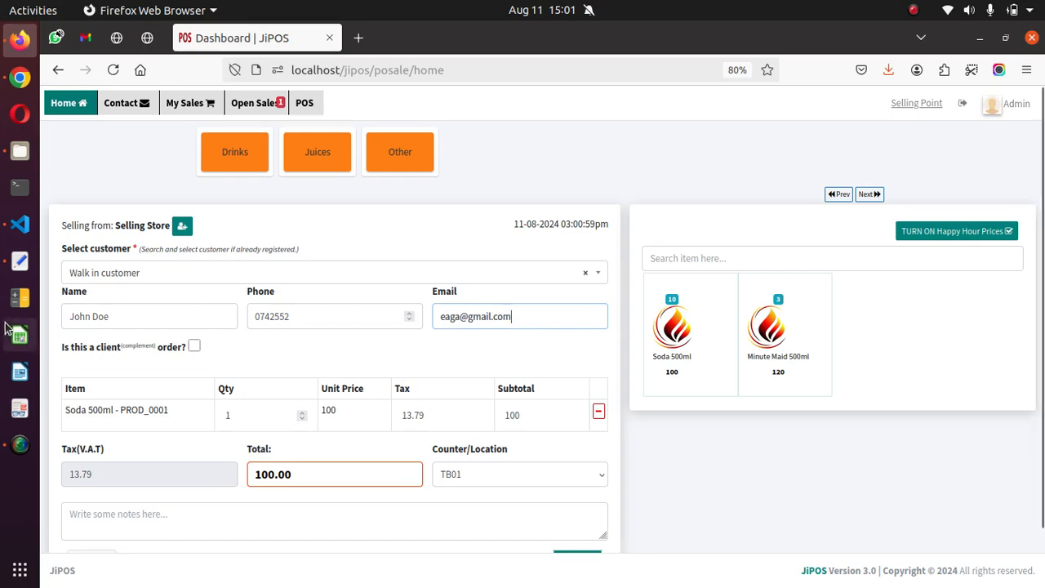
click(55, 317)
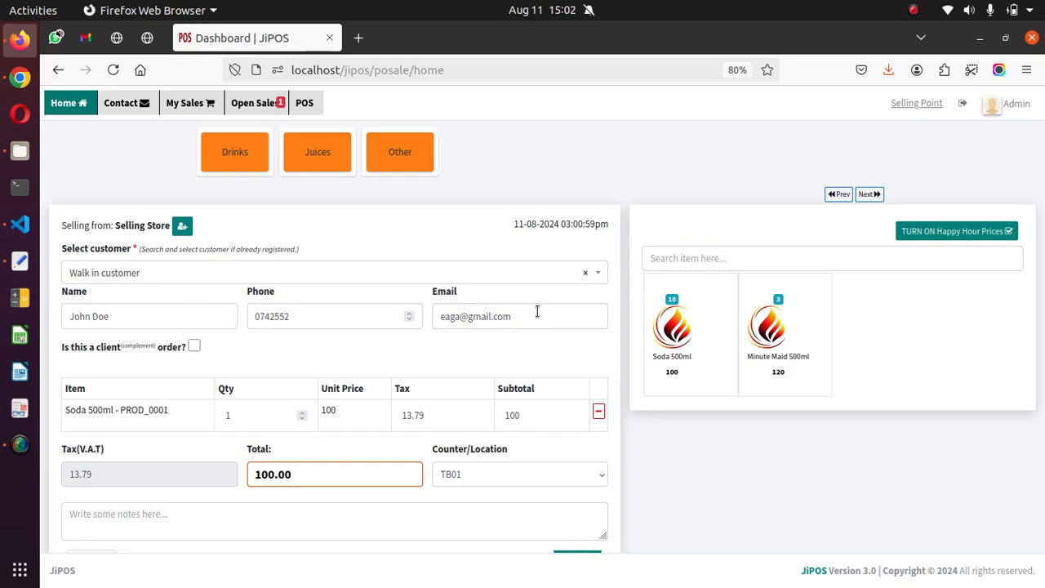
click(426, 278)
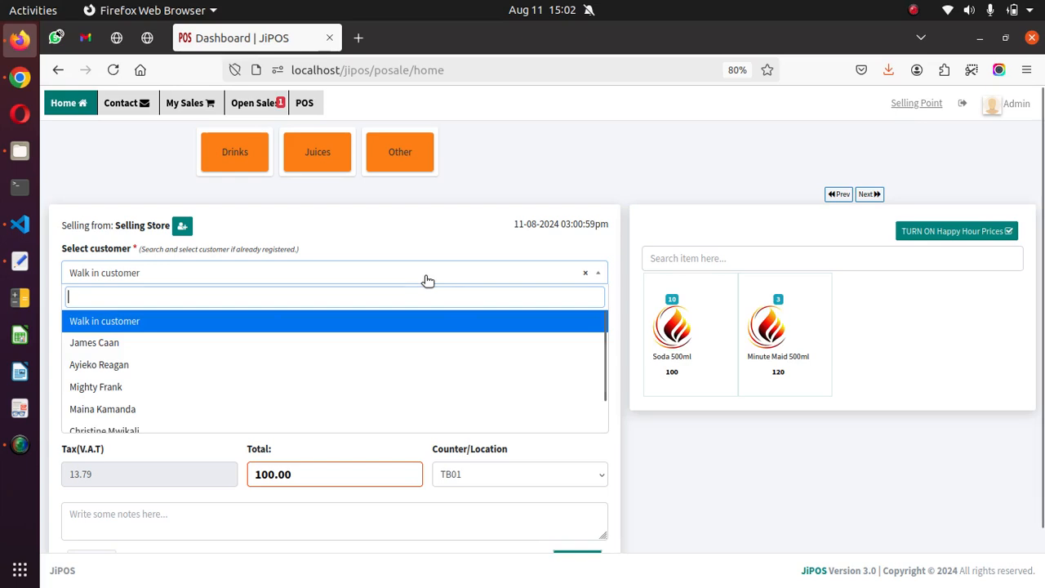
click(426, 280)
drag(513, 316, 211, 319)
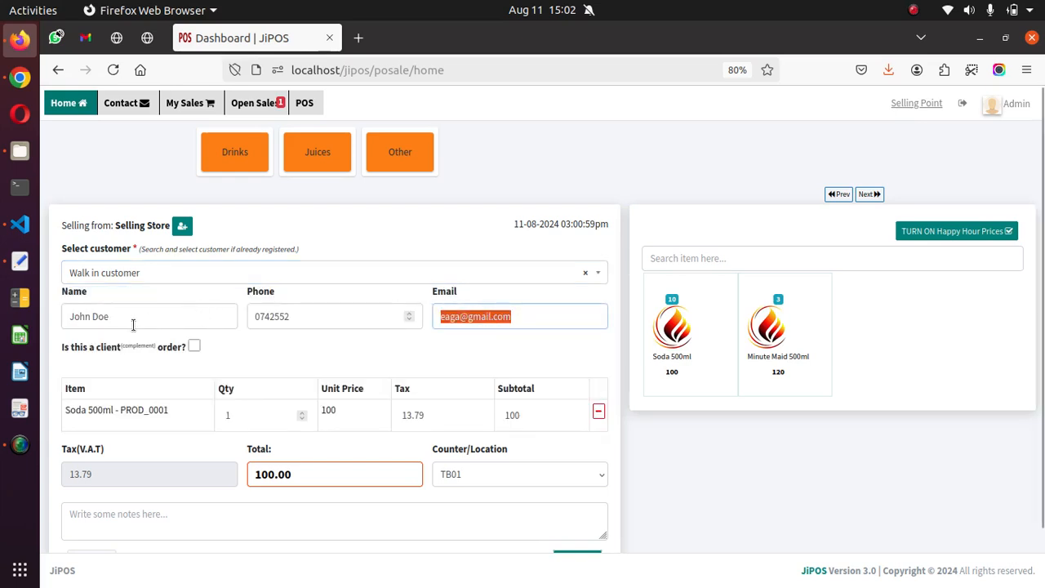
double_click(278, 317)
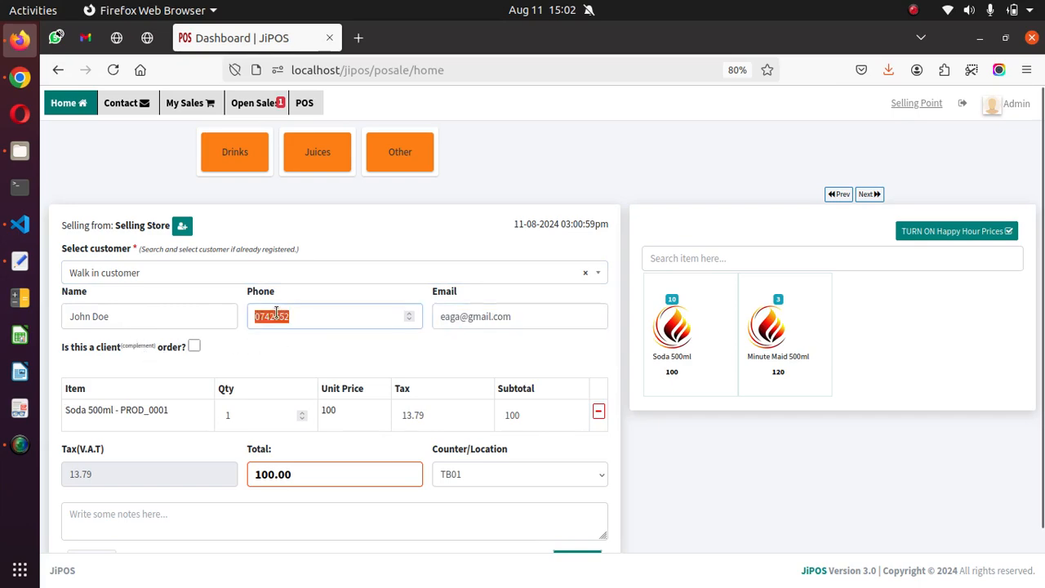
double_click(470, 318)
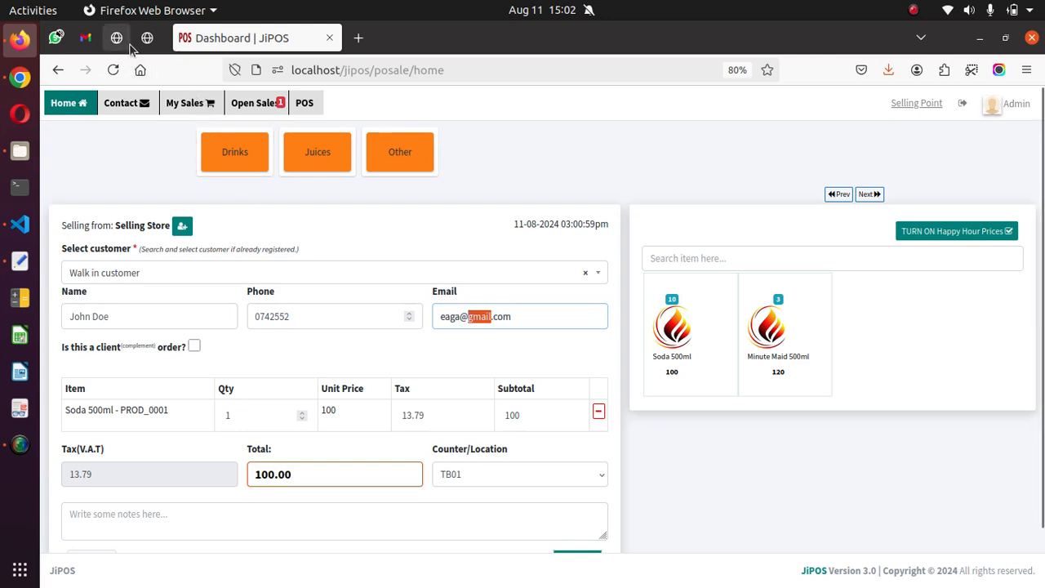
Step: Leave the order and open the profile of the newest sale in the Sales List, checking its current customer
click(59, 72)
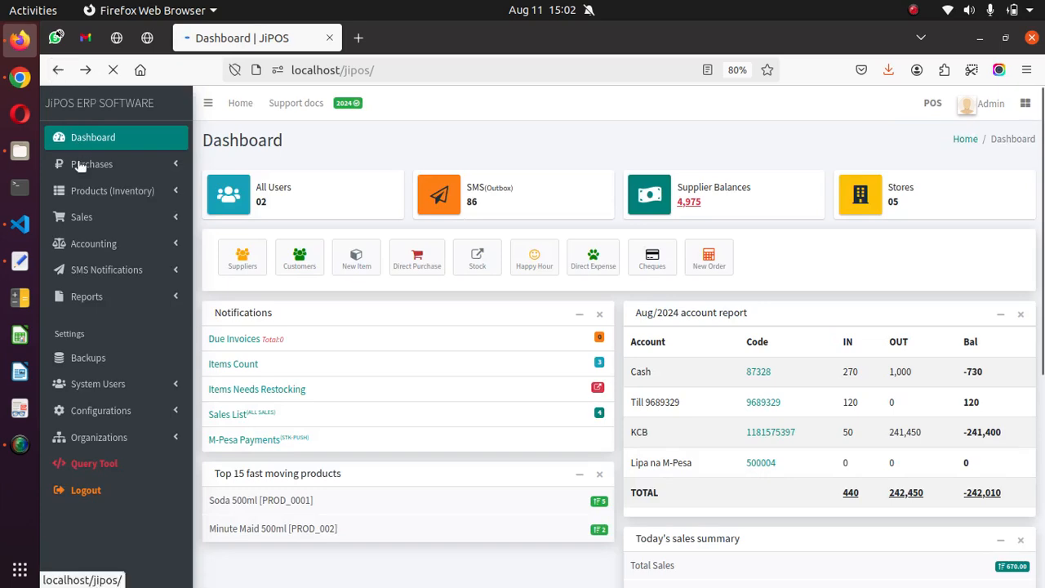
click(110, 215)
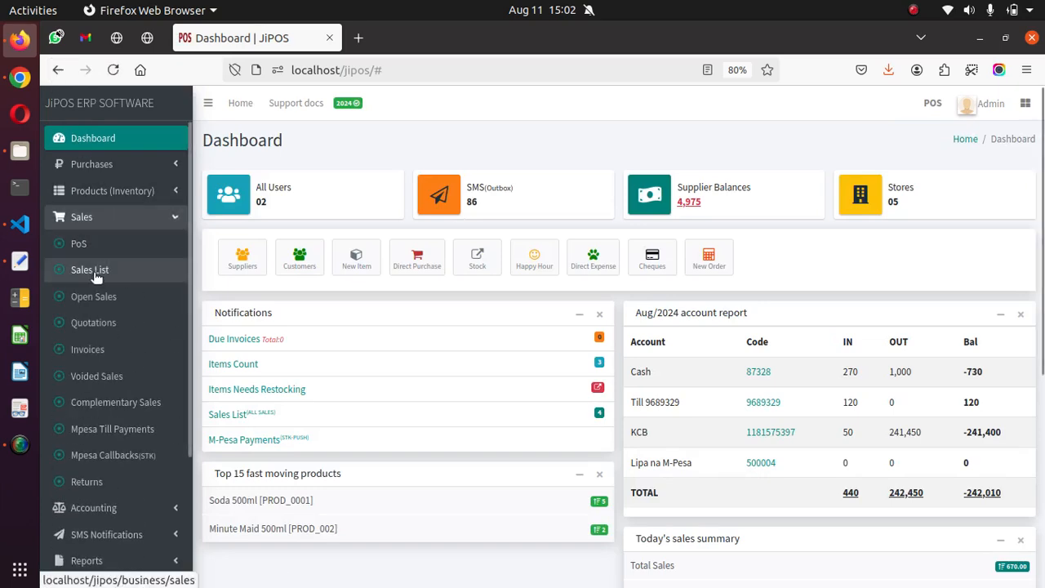
click(90, 270)
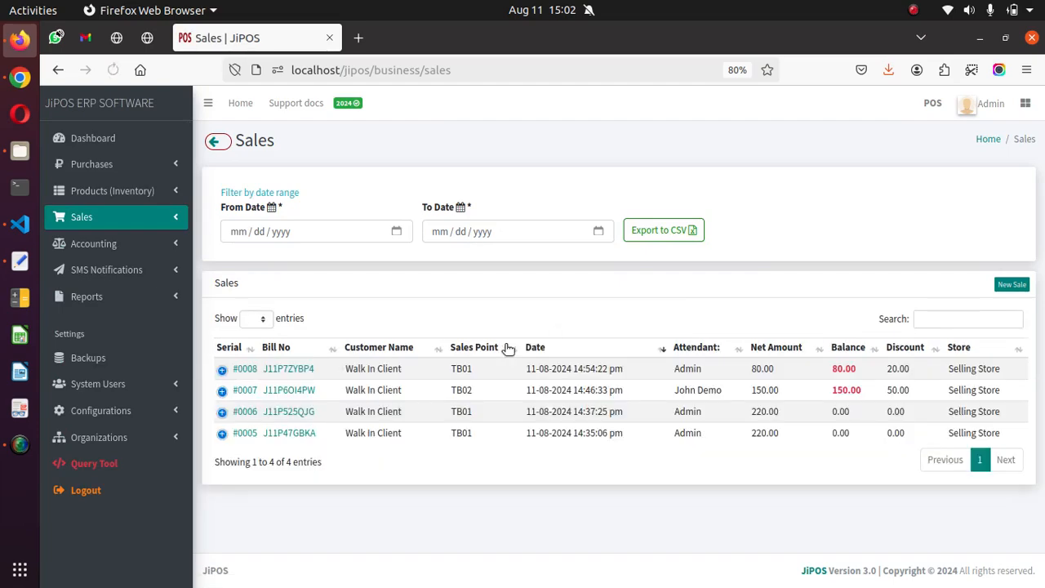
click(290, 369)
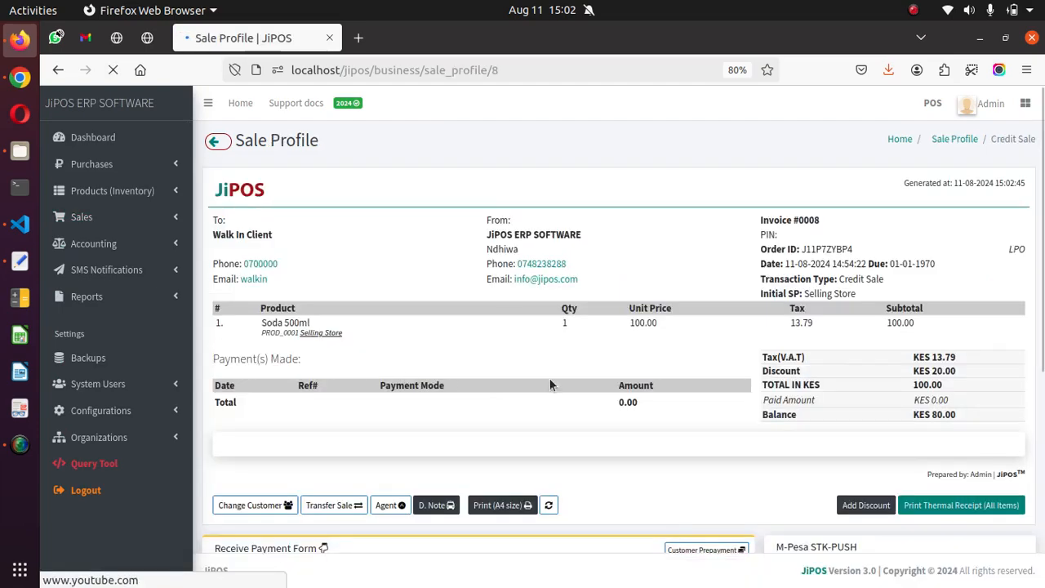
scroll(642, 369, down, 5)
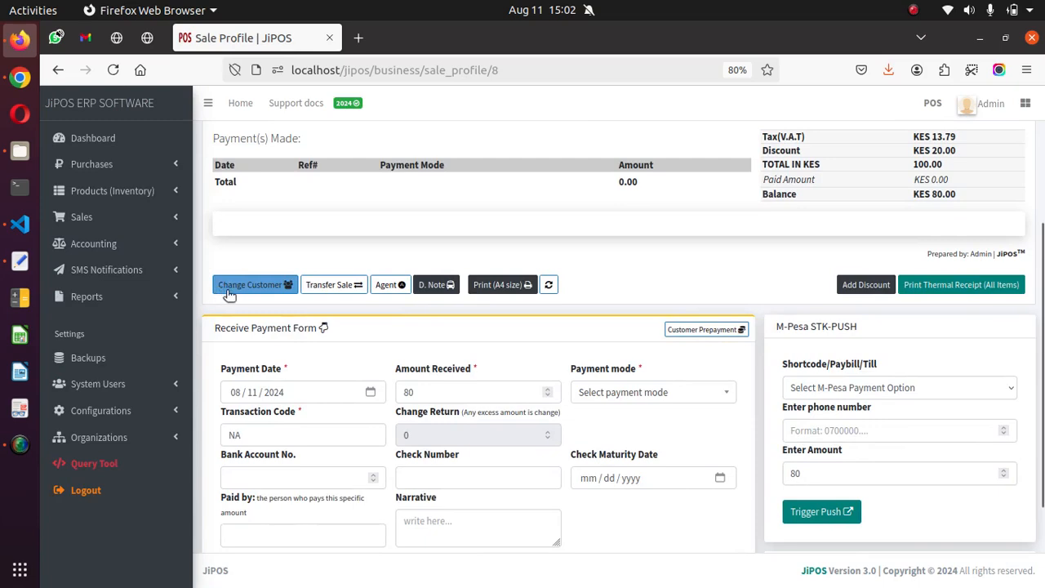
scroll(558, 281, up, 5)
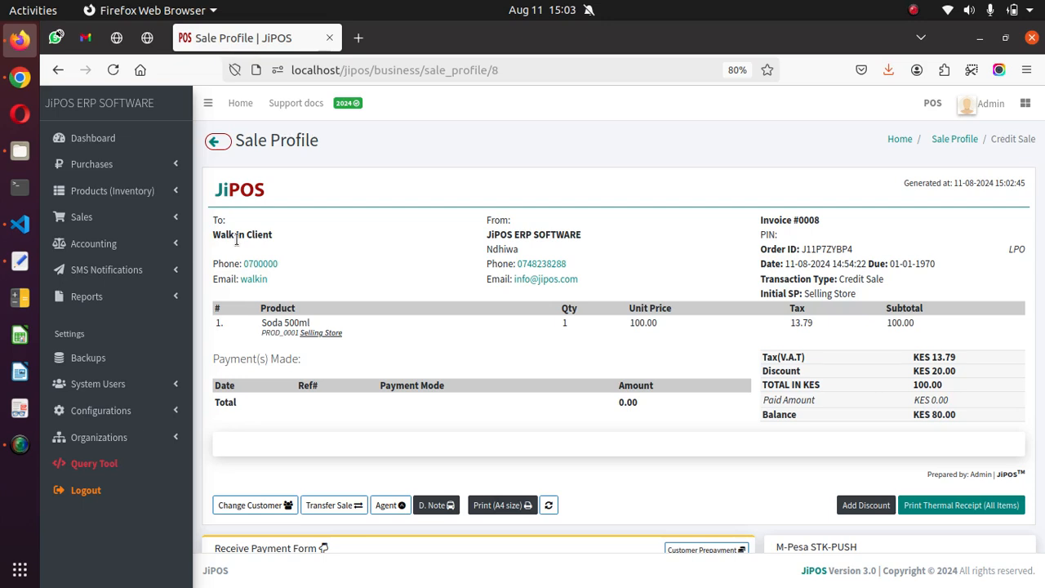
Step: Change the sale's customer to the fifth entry in the customer selection list and save the change
scroll(340, 245, down, 2)
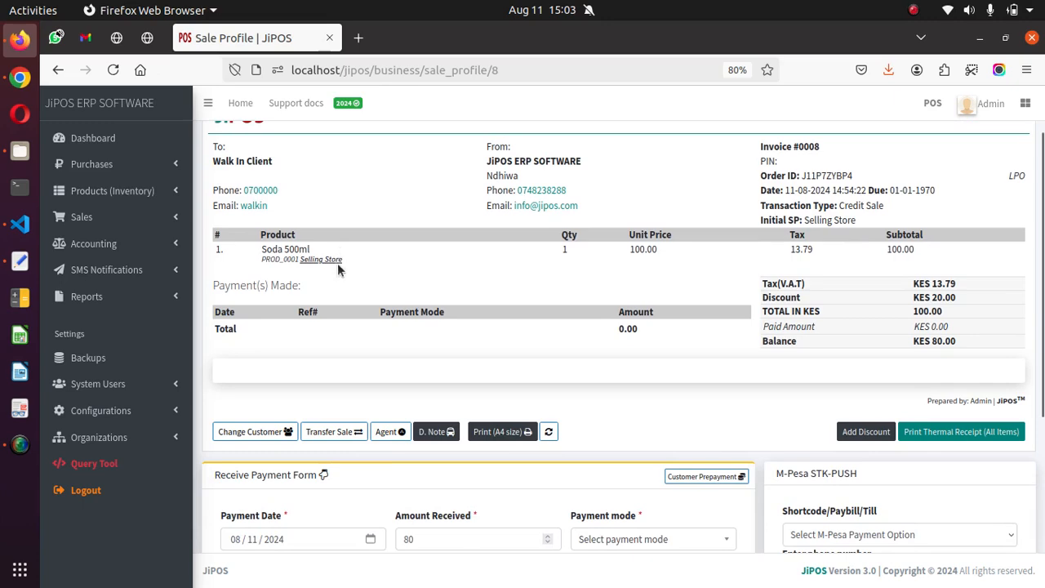
click(237, 432)
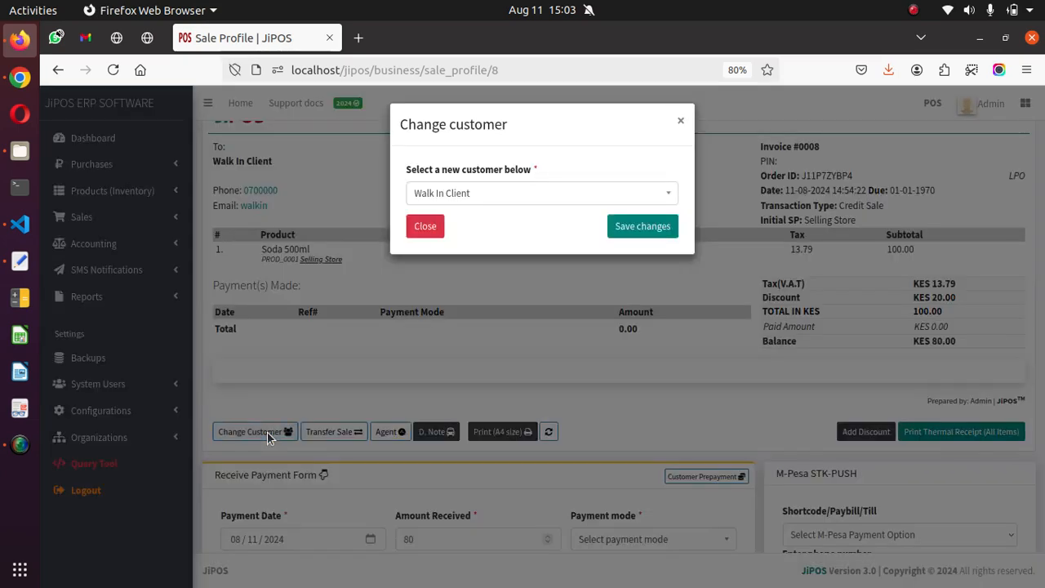
click(267, 433)
click(535, 196)
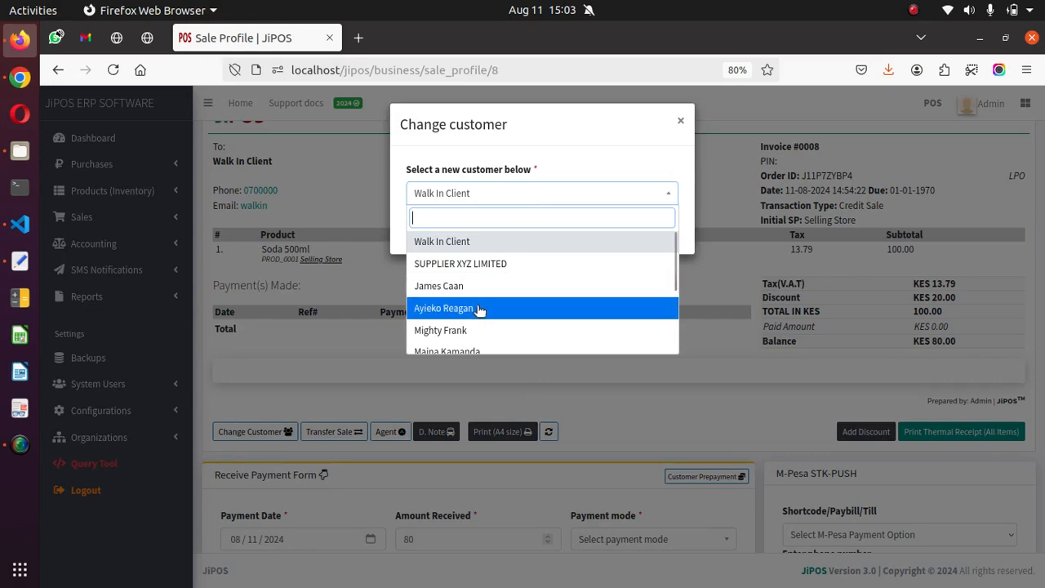
click(477, 330)
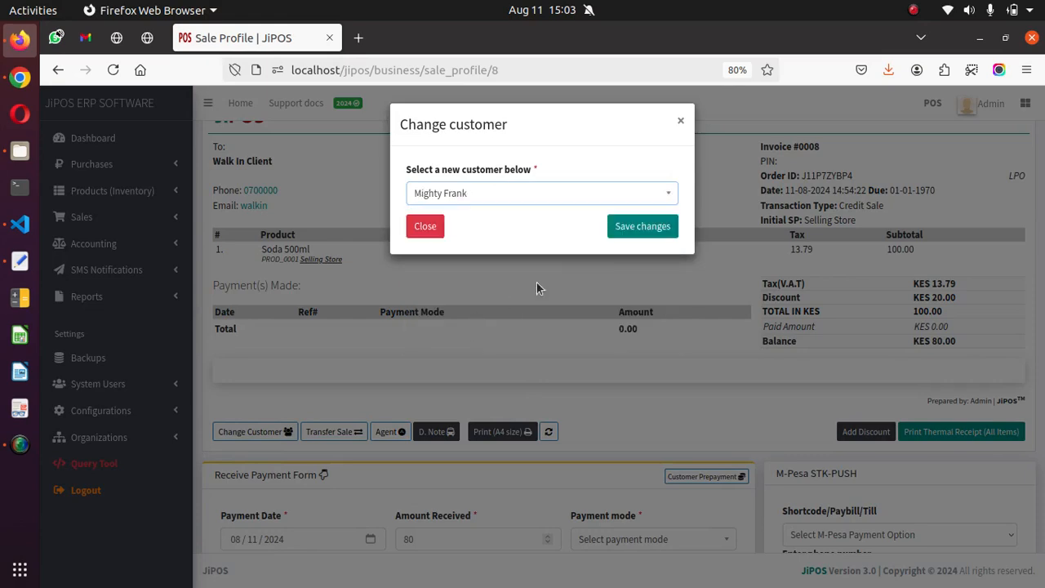
click(617, 230)
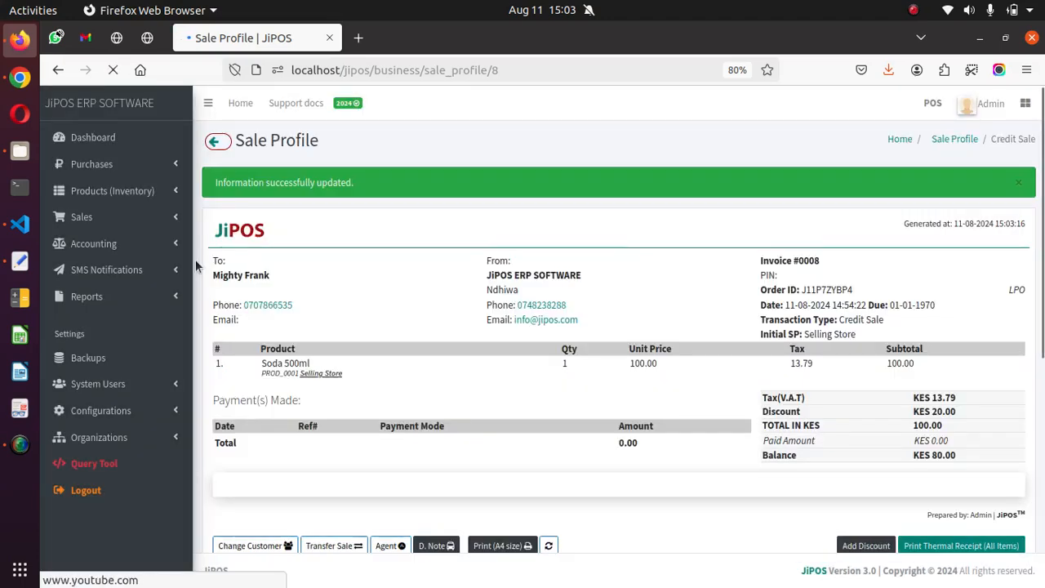
drag(213, 275, 269, 287)
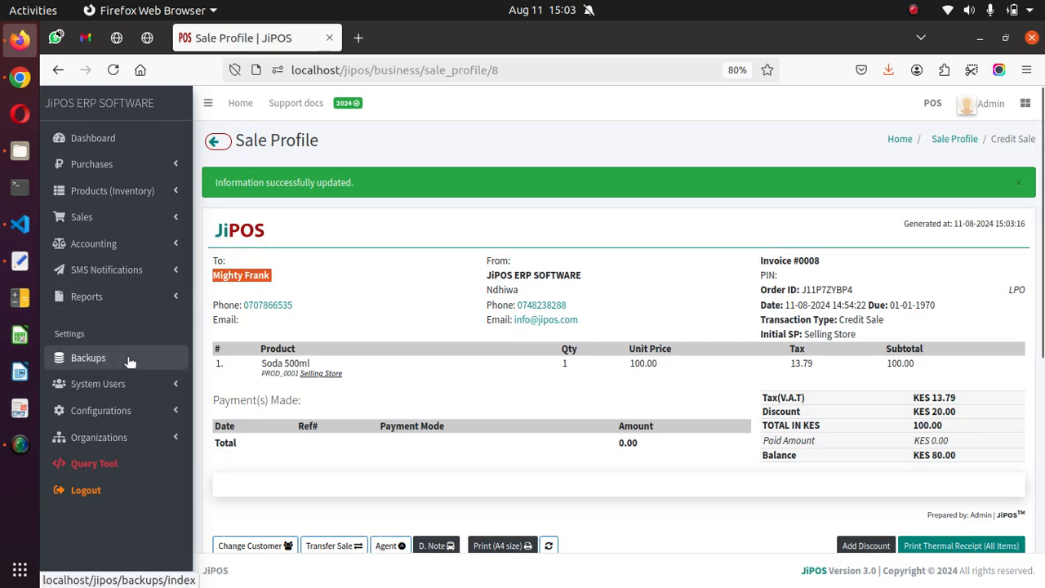
Step: Open the Customers list in a new tab and search it for the customer now assigned to the sale
click(125, 384)
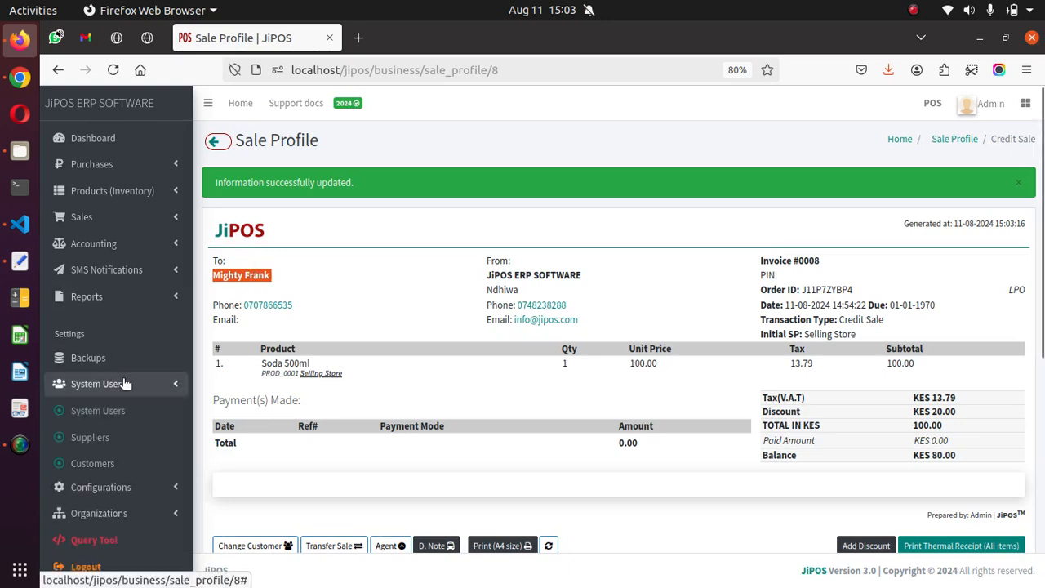
middle_click(115, 465)
click(433, 38)
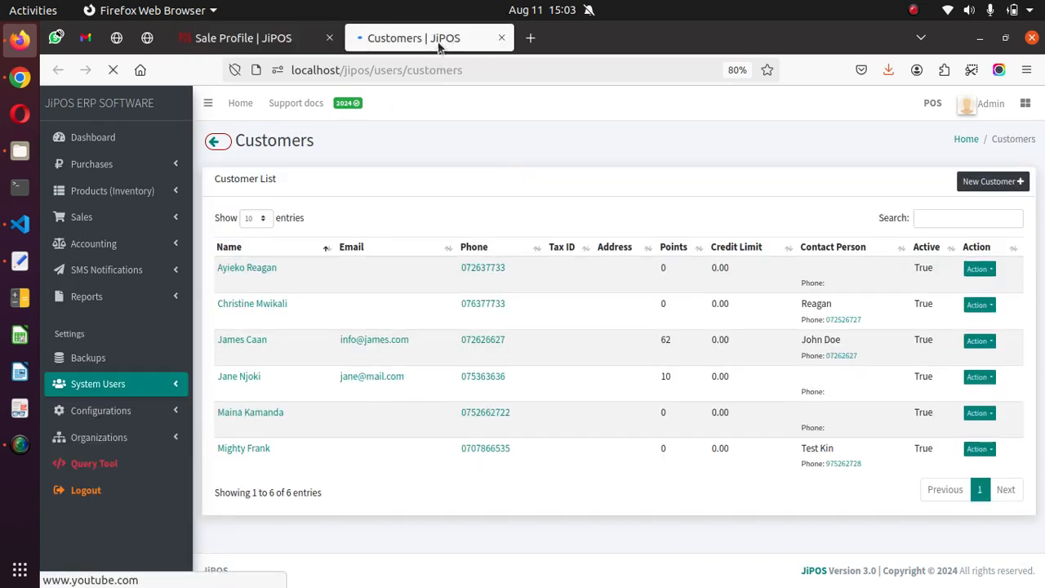
click(982, 224)
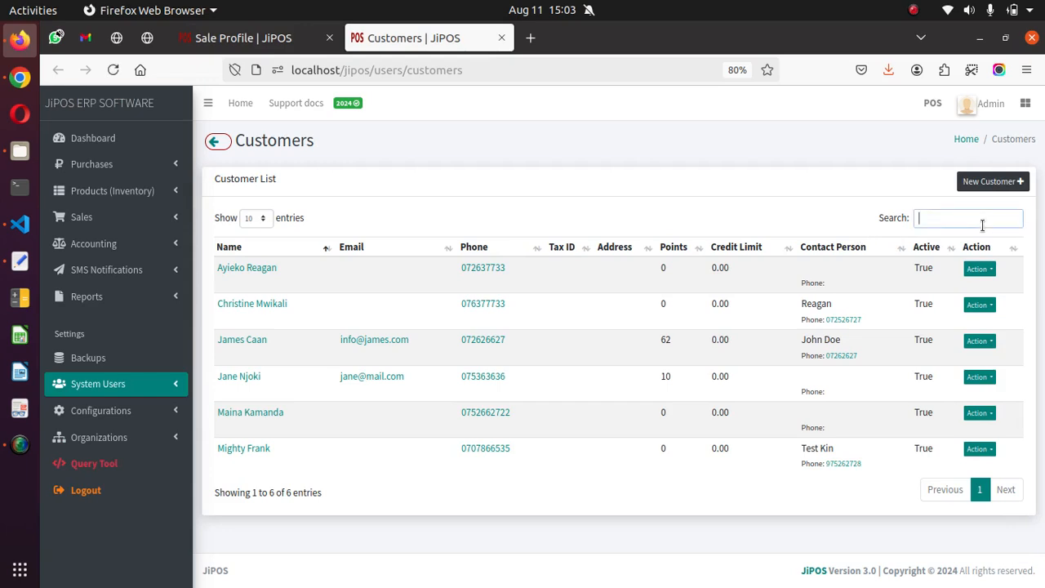
text(mi)
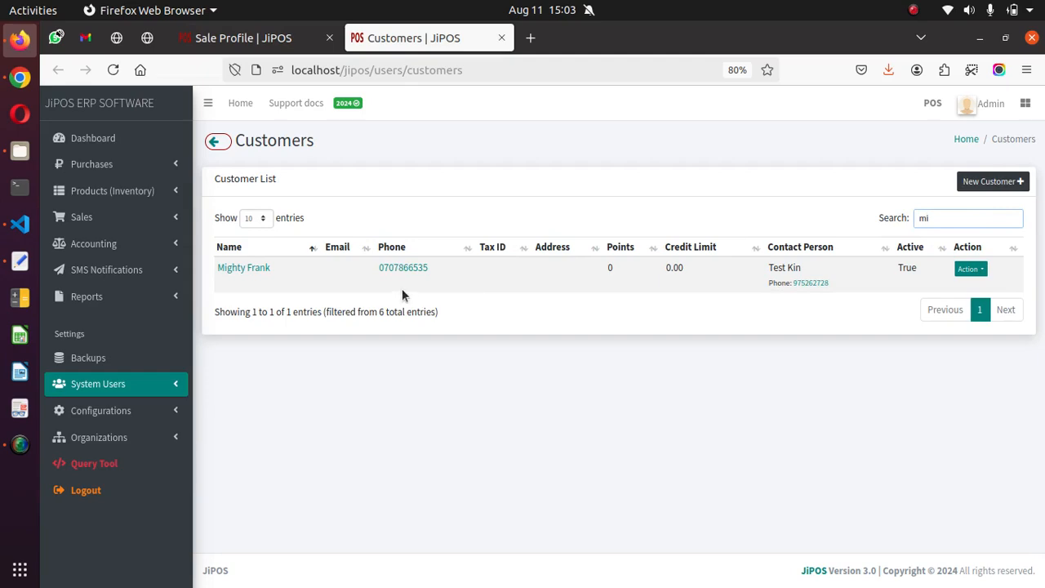
Step: View the found customer's edit form without changing it, then return to the sale profile and dismiss its notification
click(977, 270)
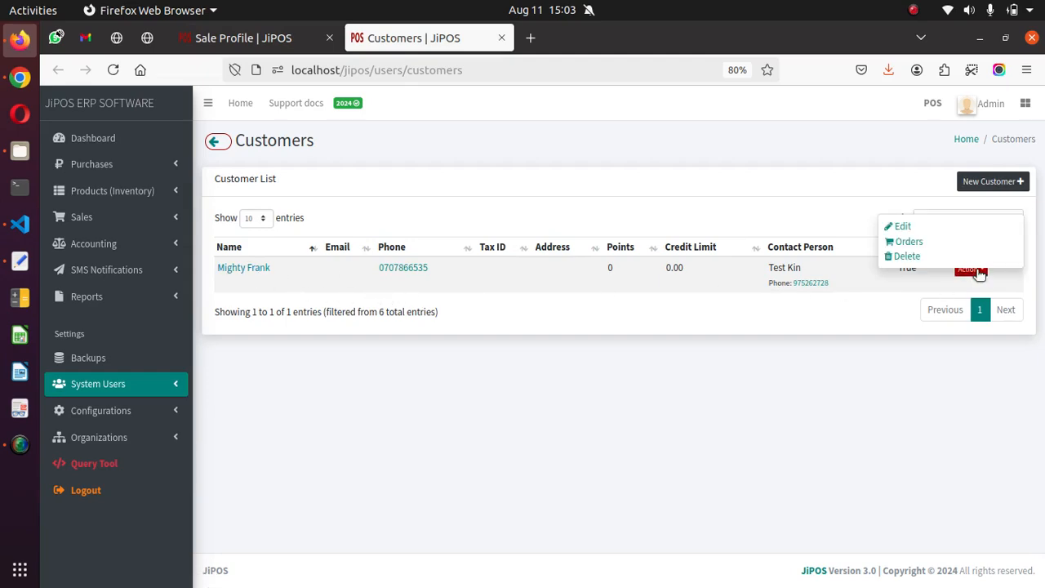
click(902, 227)
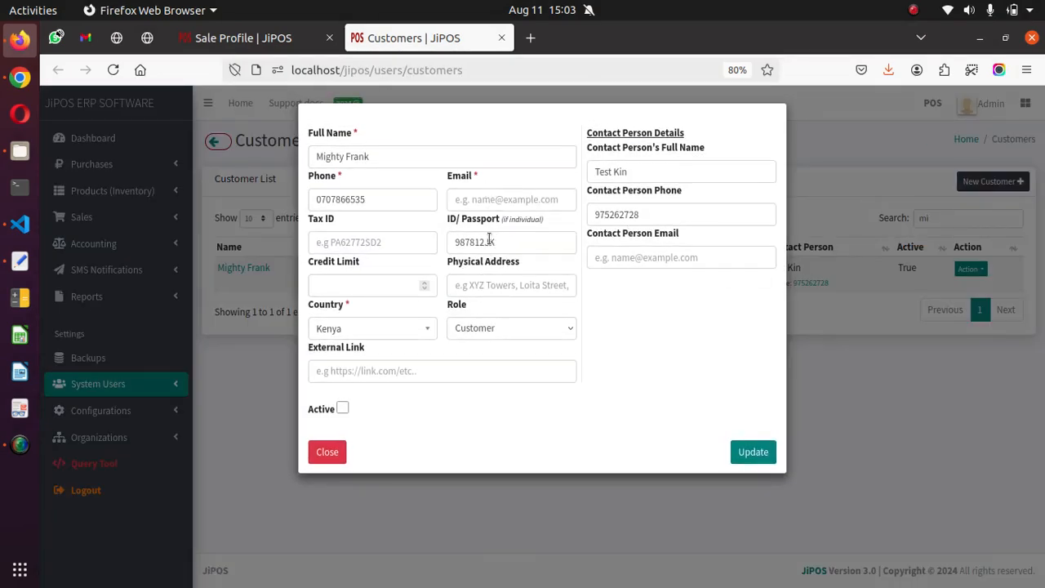
click(334, 454)
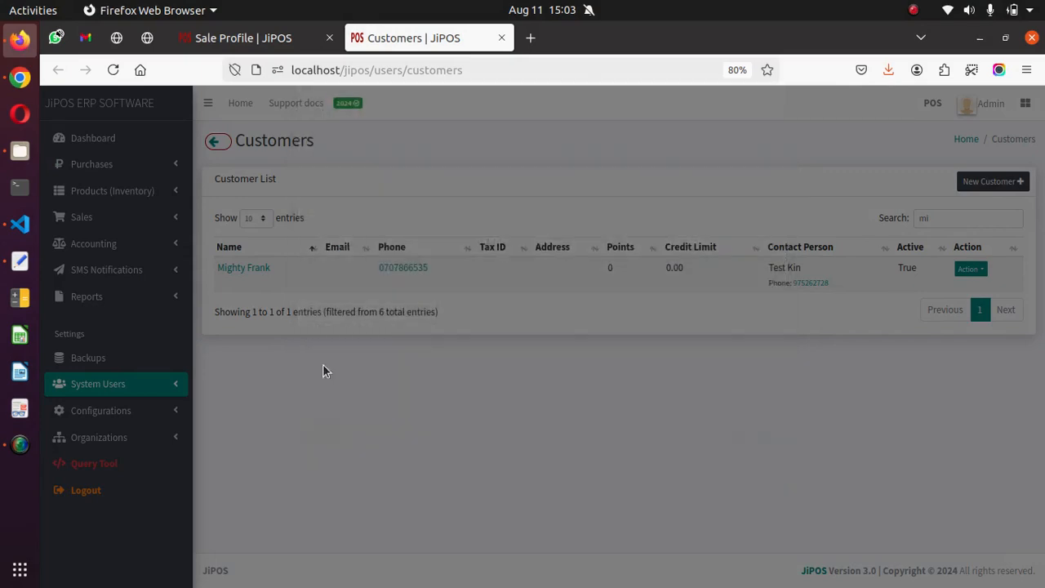
click(267, 38)
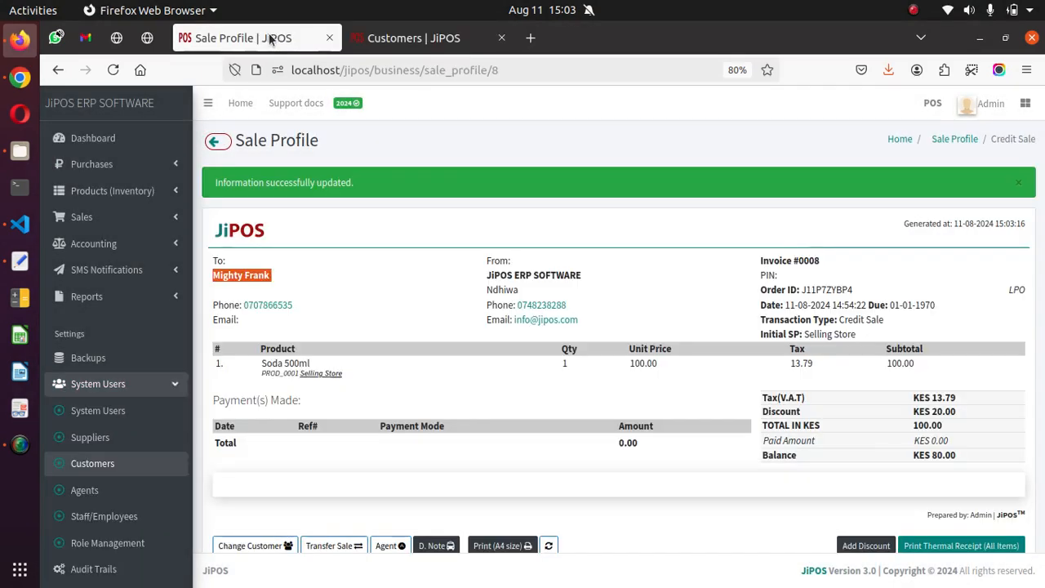
click(1017, 183)
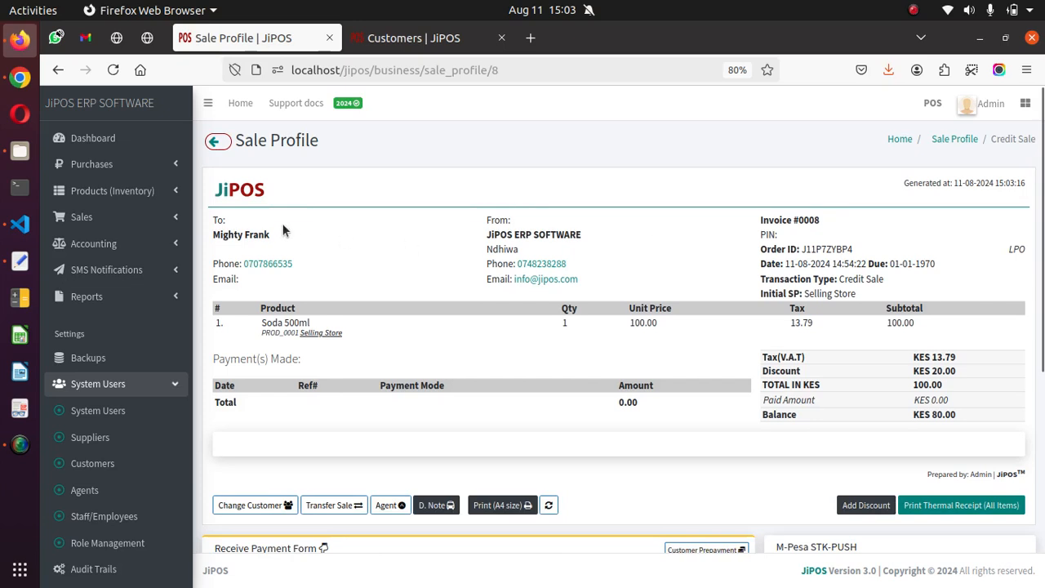